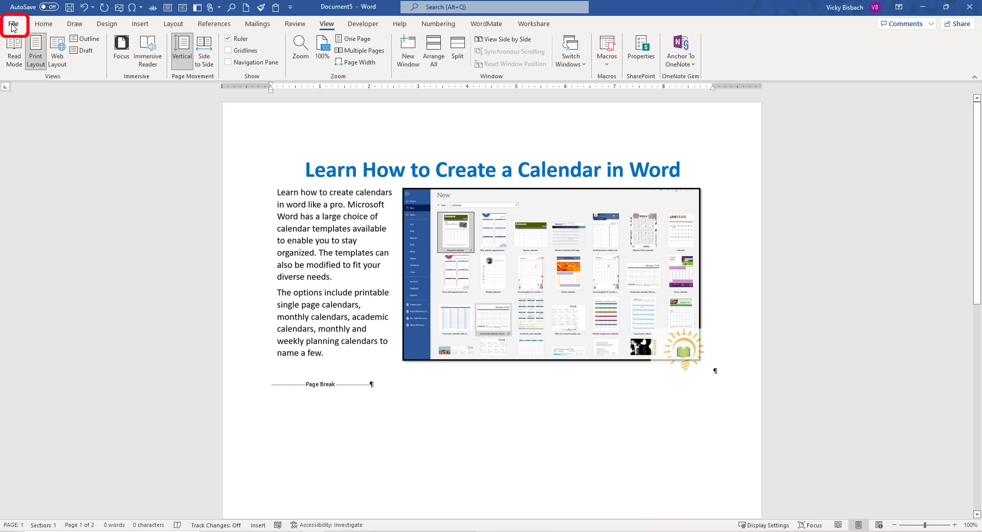
Search Word's online templates for 'calendar' from the File backstage.
click(13, 24)
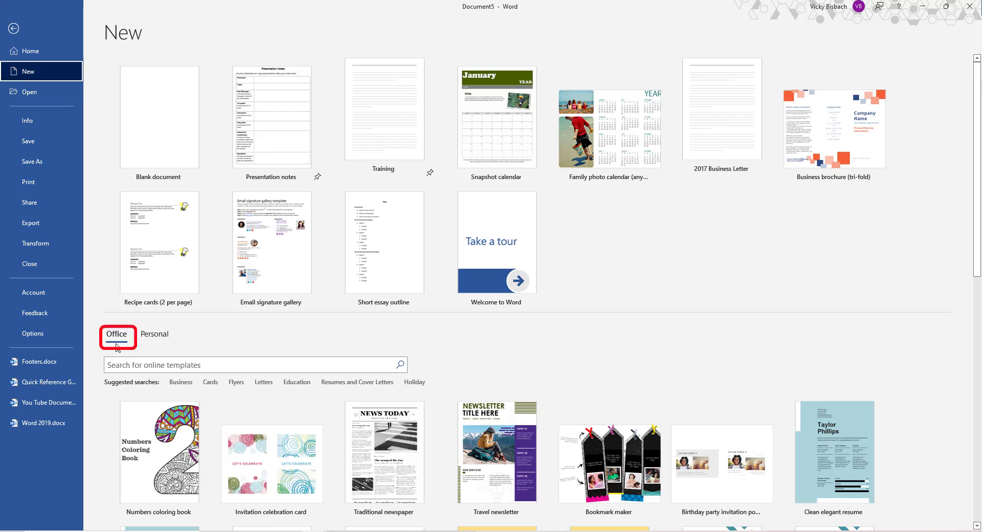
click(208, 366)
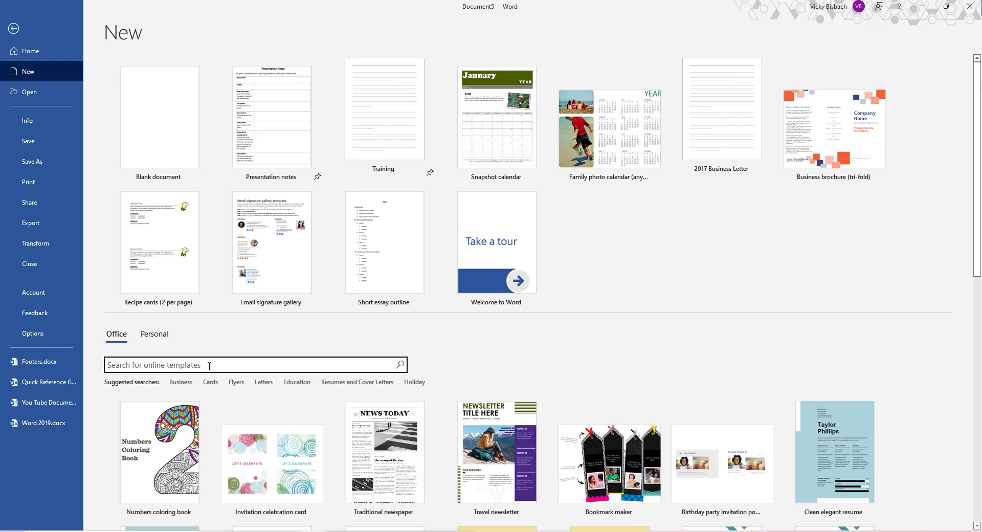
text(calendar)
key(Return)
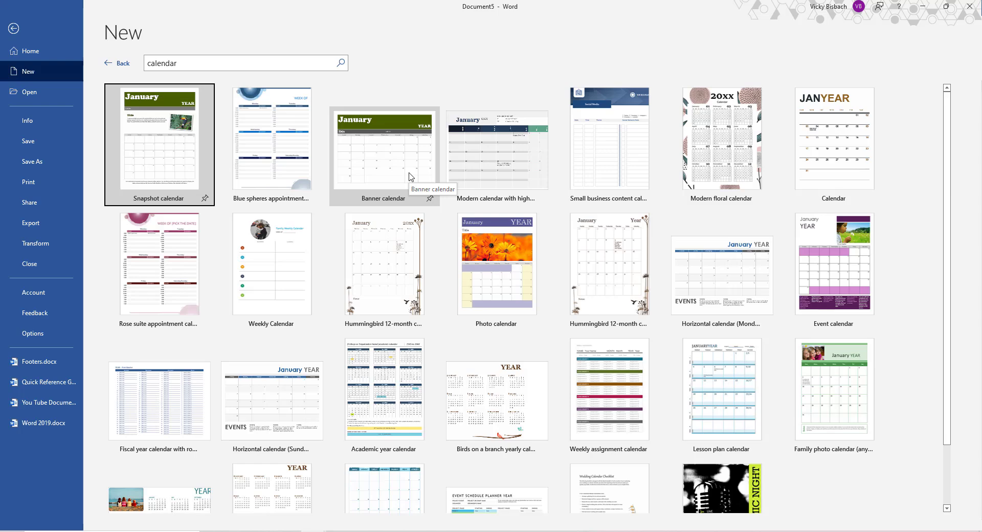
Create a document from the Snapshot calendar template, confirming August 2022 as the month.
click(164, 162)
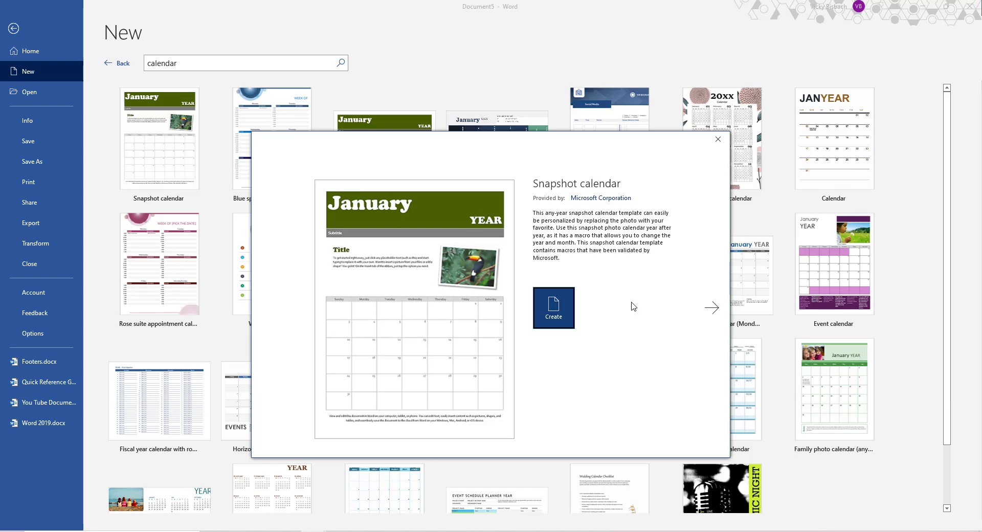
click(555, 316)
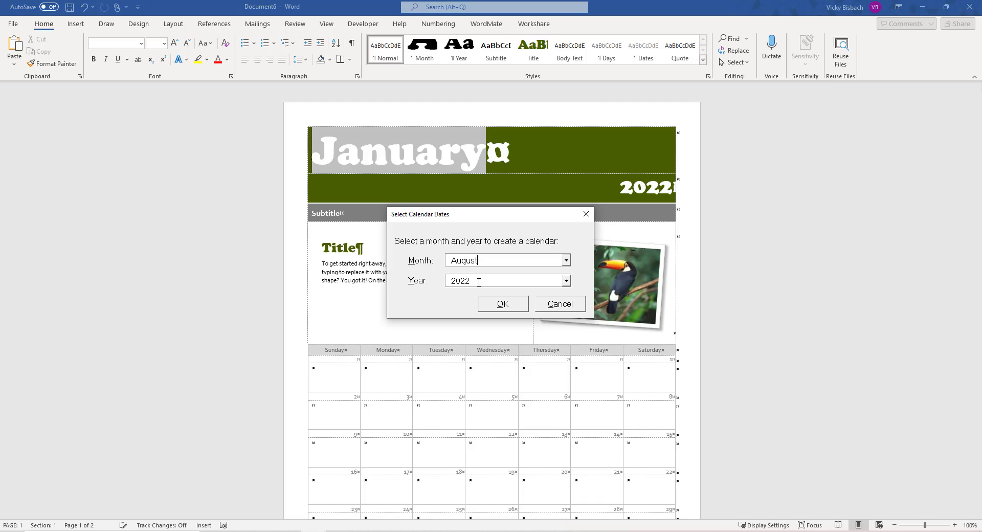
click(502, 305)
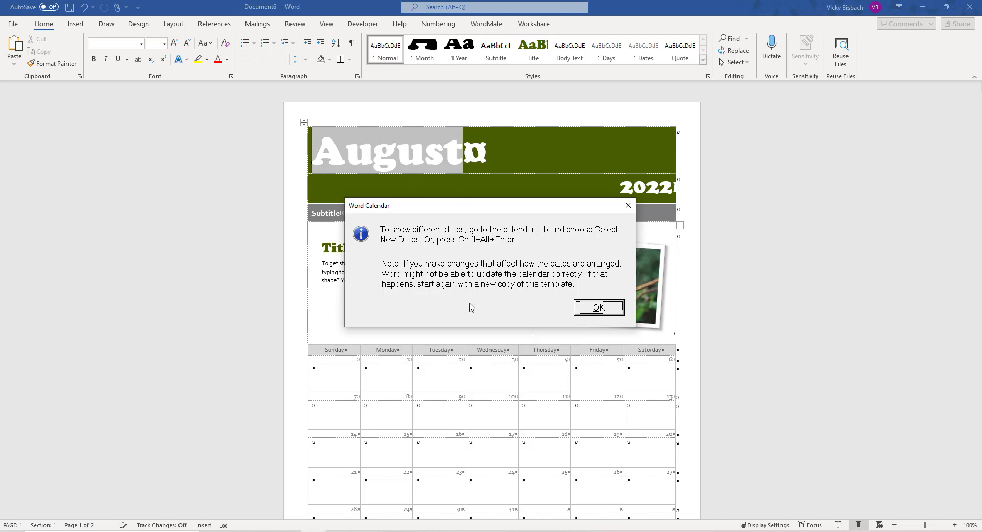
Dismiss the tip, then apply the Office colour set and Office font set, leaving the theme unchanged.
click(592, 309)
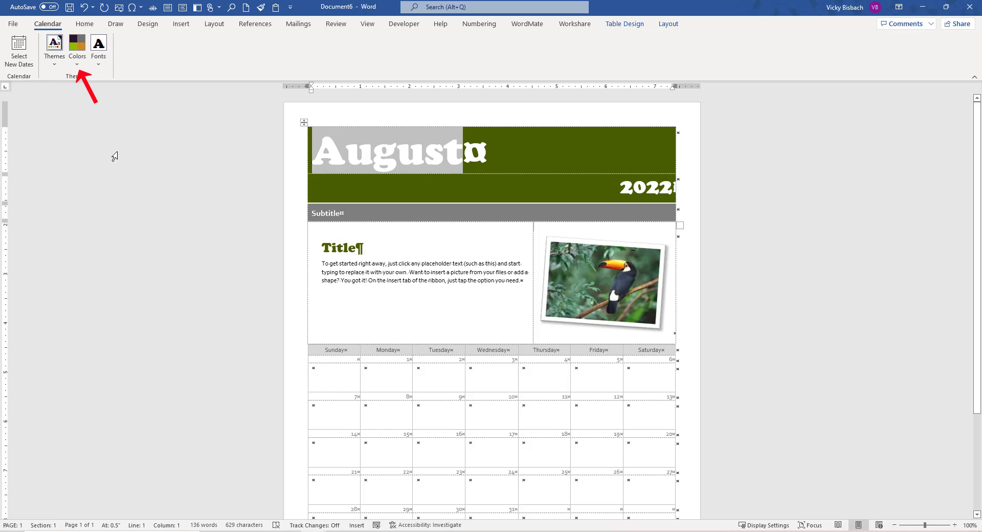
click(76, 67)
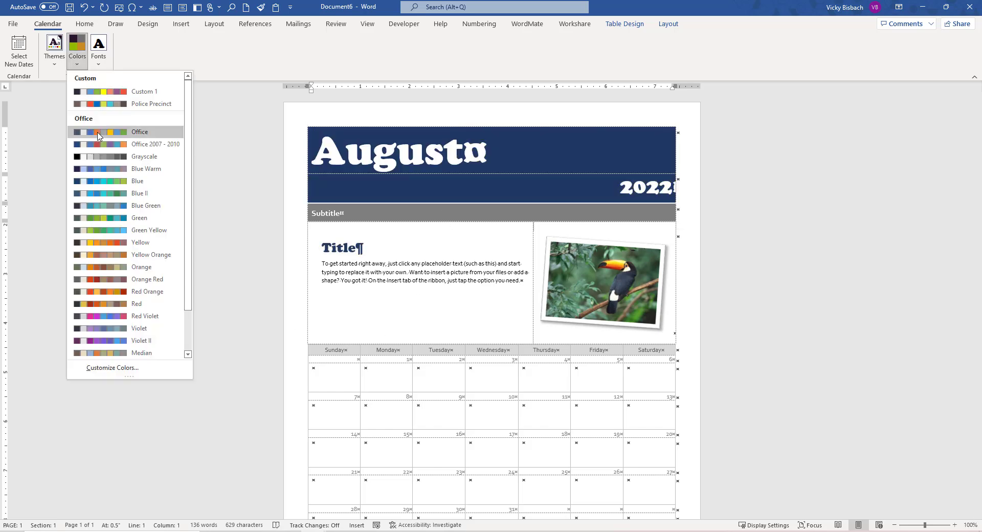
click(98, 134)
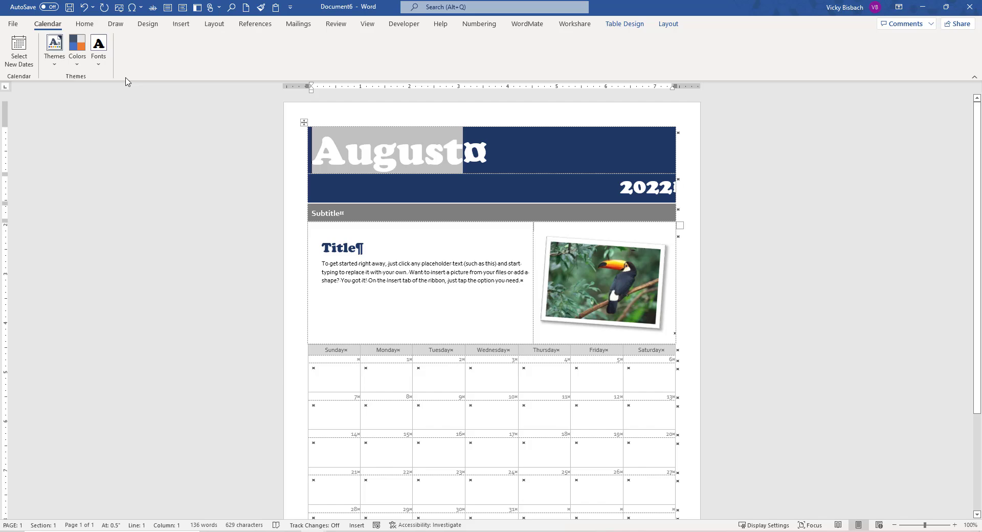
click(102, 68)
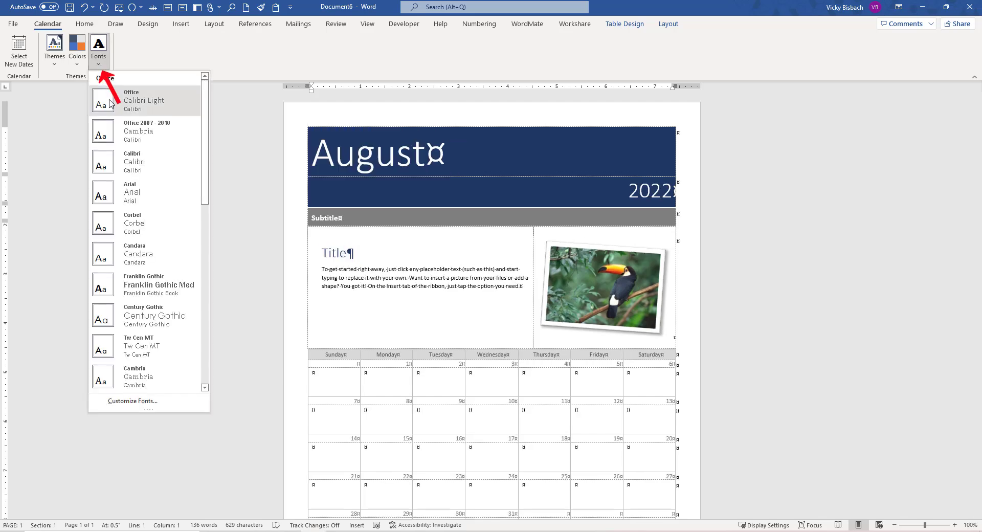
click(110, 104)
click(54, 54)
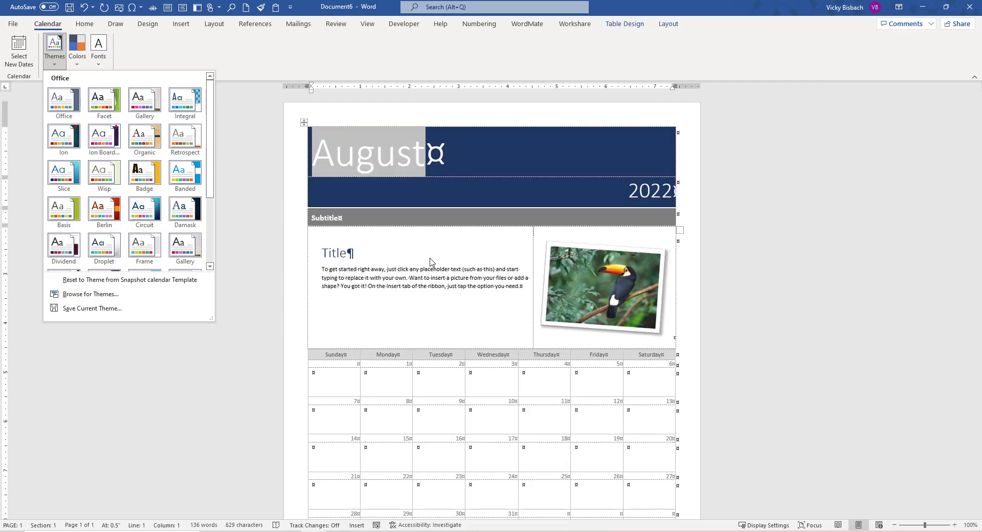
key(Escape)
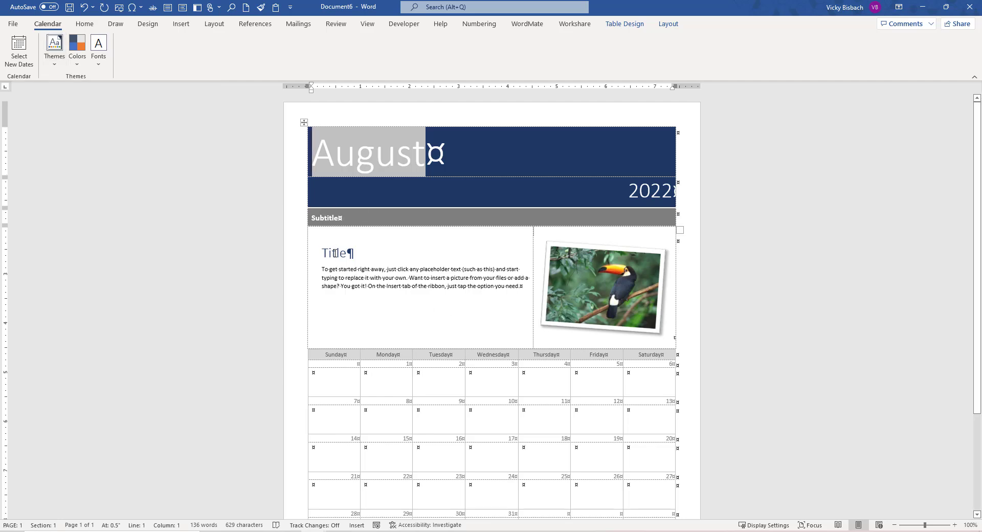
Bring up the toucan picture's options, dismiss them and deselect the picture.
right_click(621, 290)
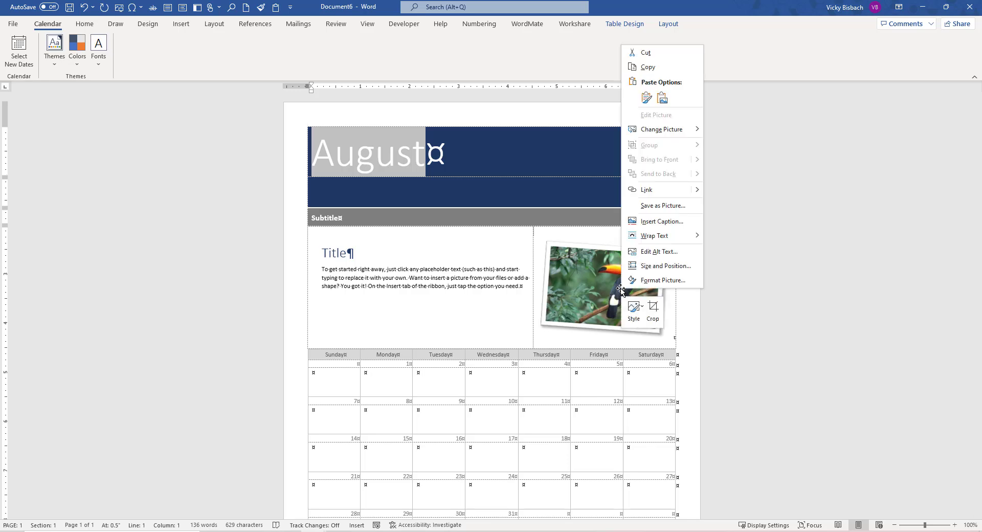
click(662, 98)
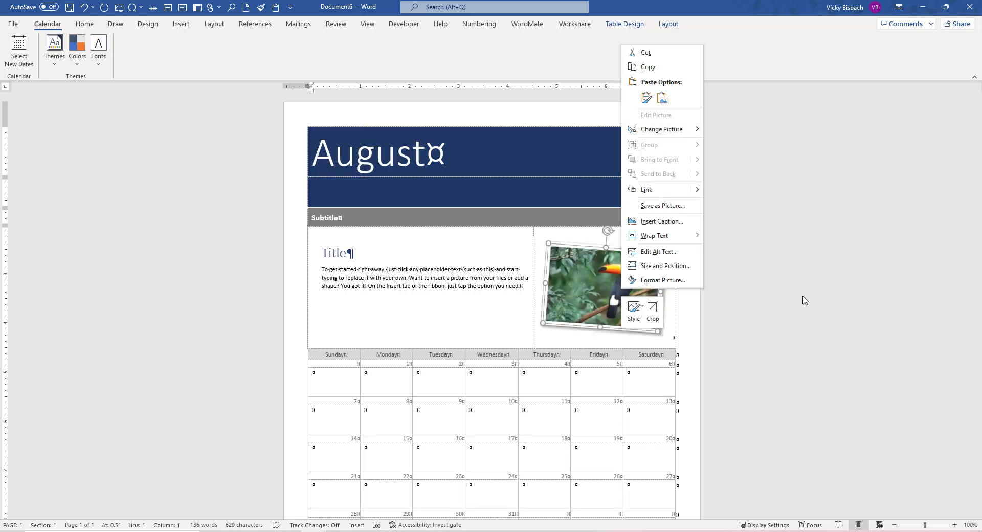
key(Escape)
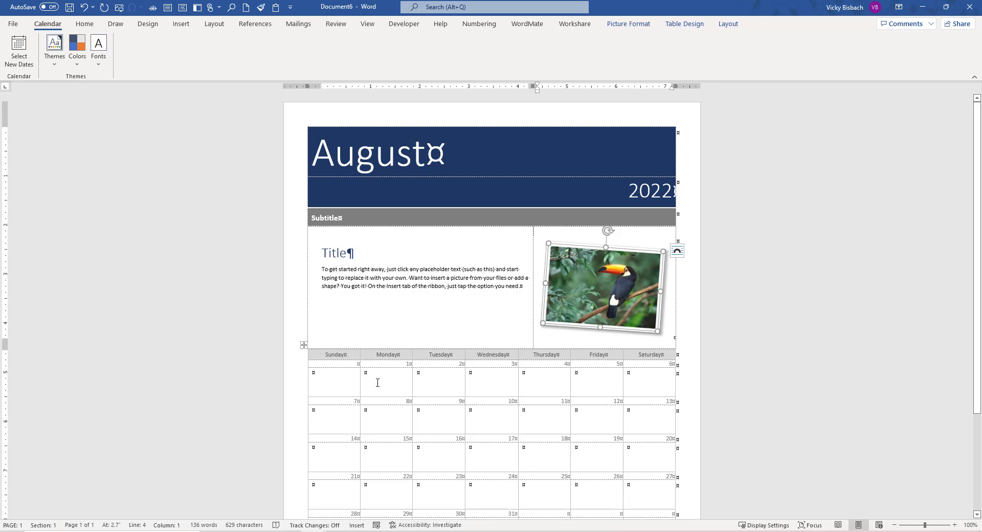
click(374, 374)
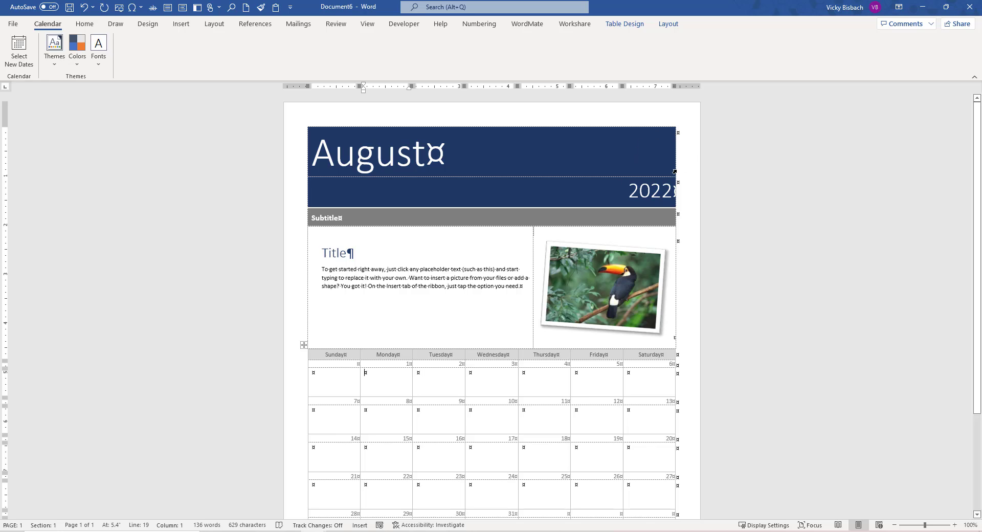
Enter 'Noon Lunch' in Wednesday the 24th's cell.
scroll(767, 397, down, 2)
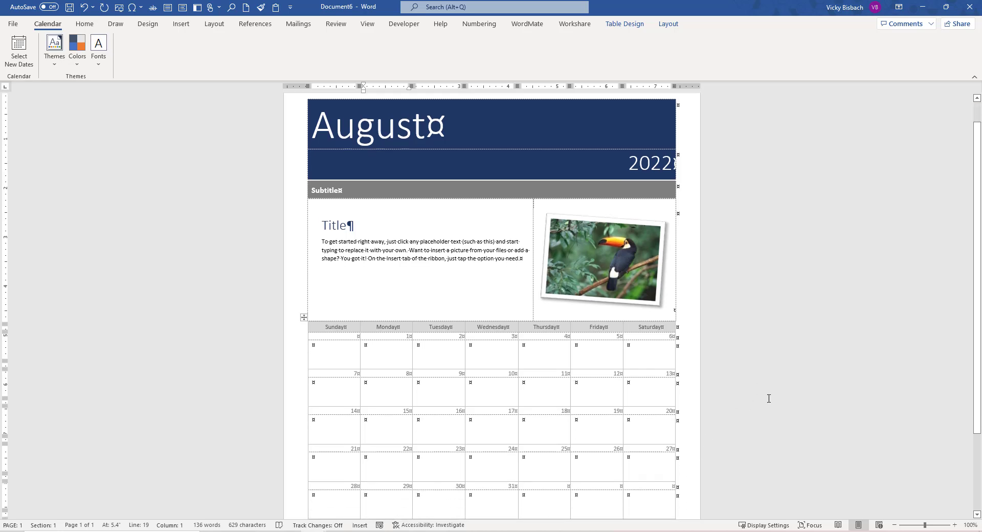
click(473, 437)
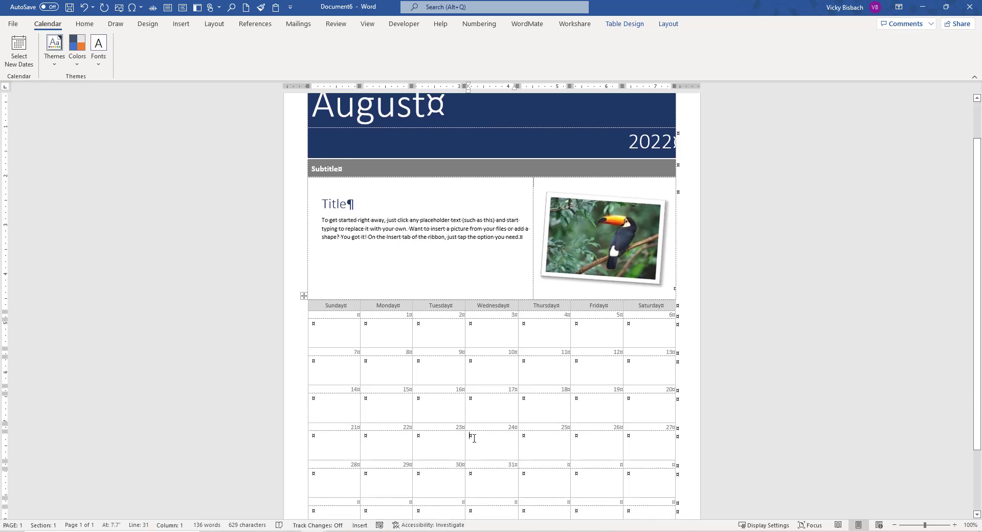
text(Noon Lunch)
key(Return)
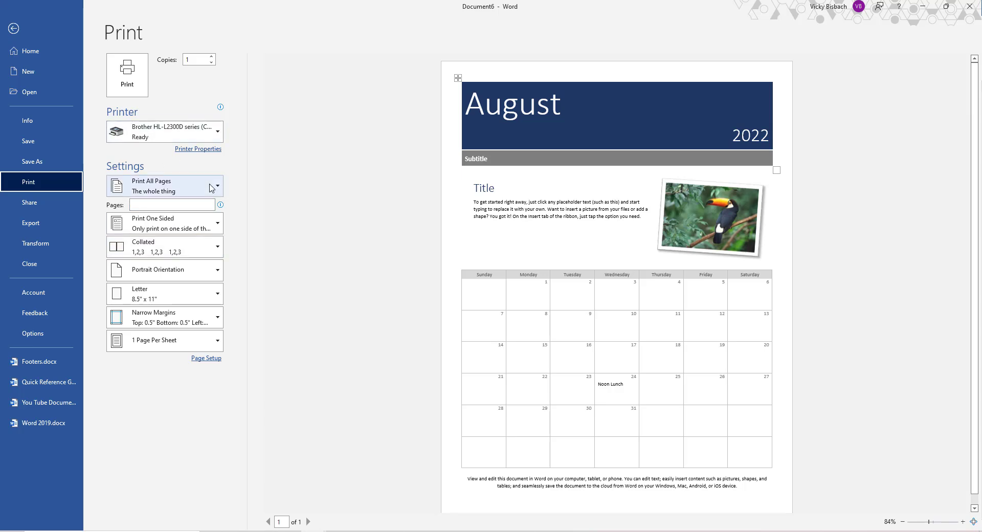
Look at the calendar's save options in the backstage, then return to the document.
click(29, 163)
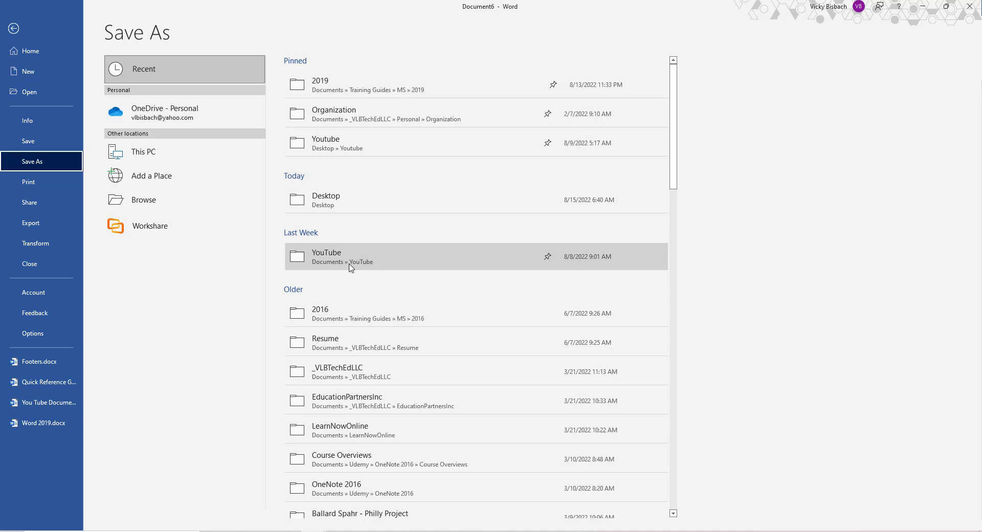
click(14, 29)
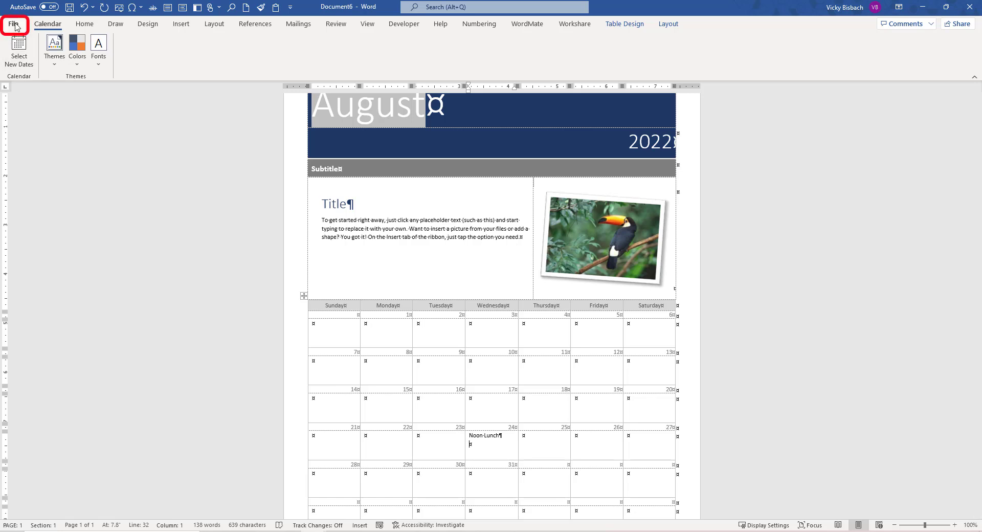
Search the online templates for 'calendar' from the New page.
click(15, 25)
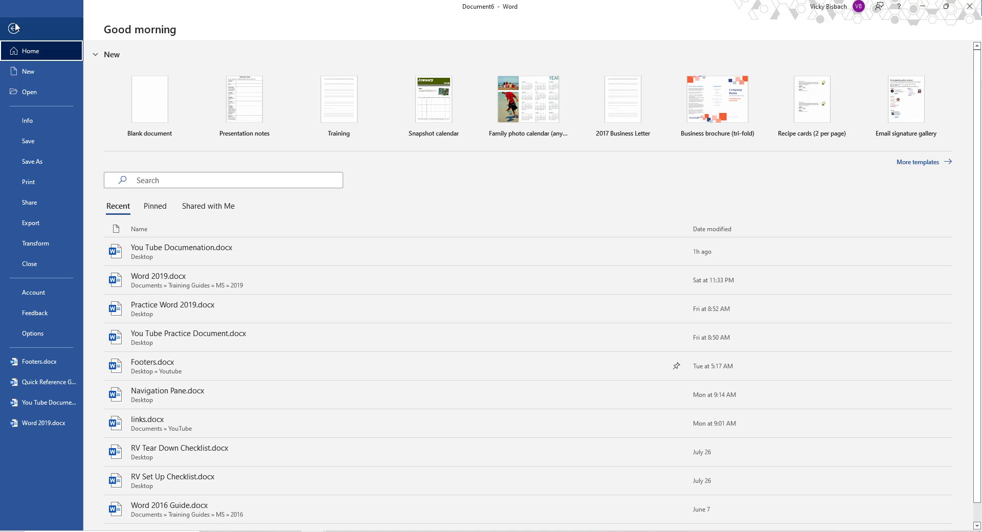
click(23, 72)
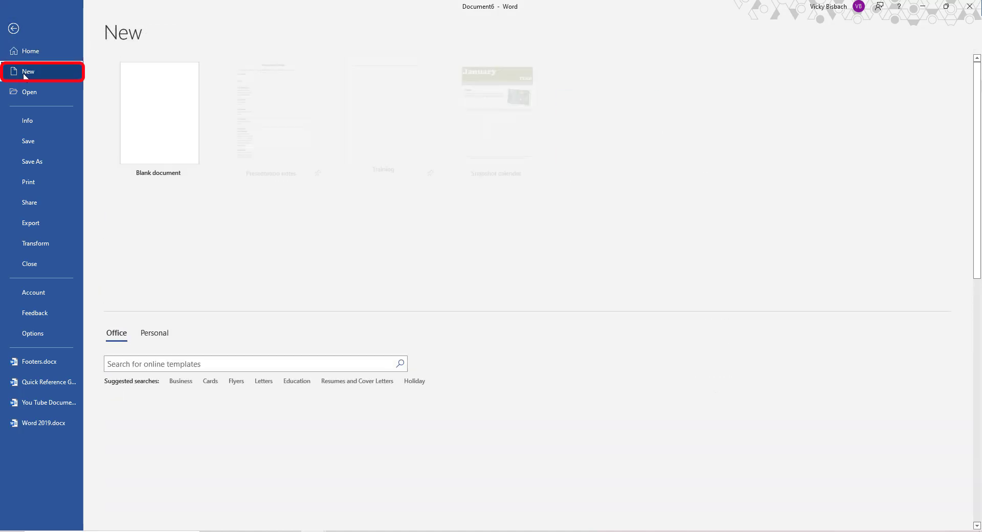
click(215, 365)
text(calendar)
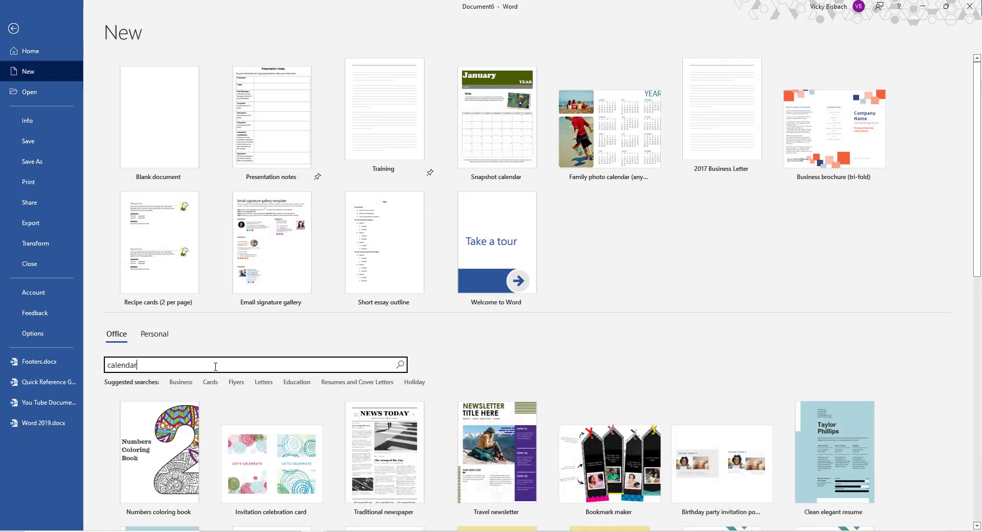
key(Return)
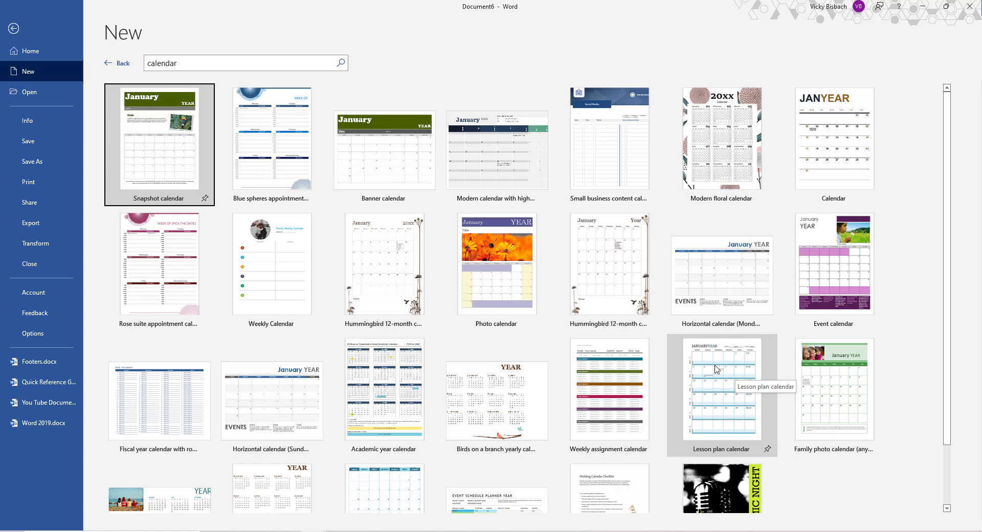
Create a document from the Family photo calendar (any year, 1 page) template.
scroll(737, 374, down, 1)
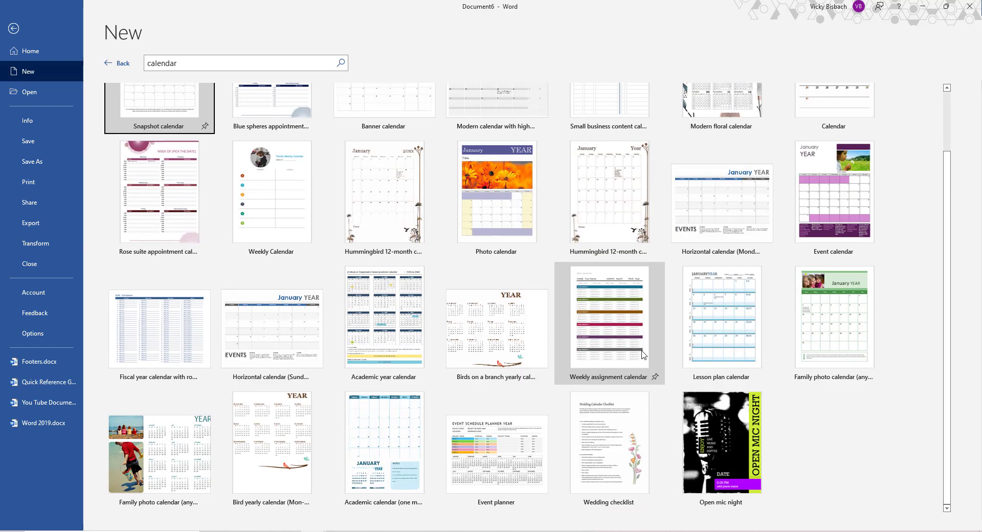
click(179, 461)
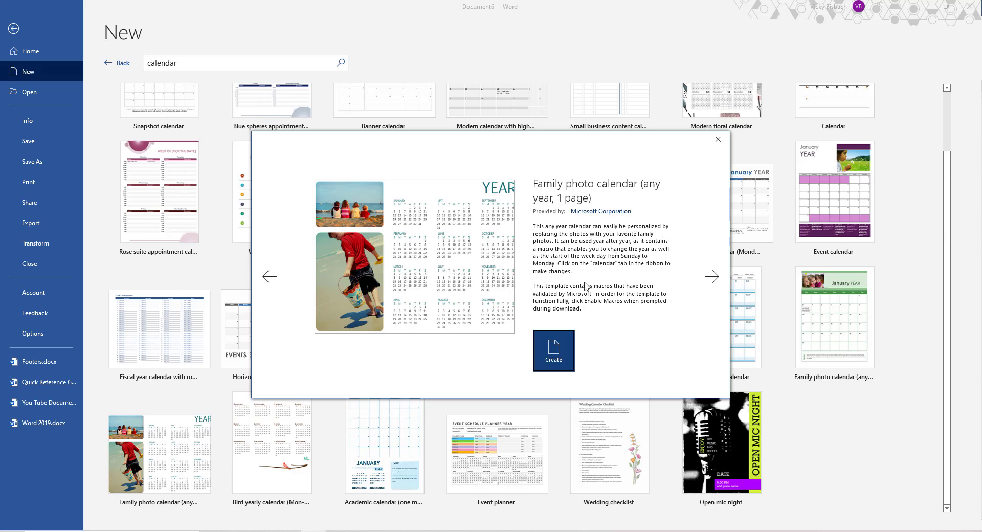
click(559, 353)
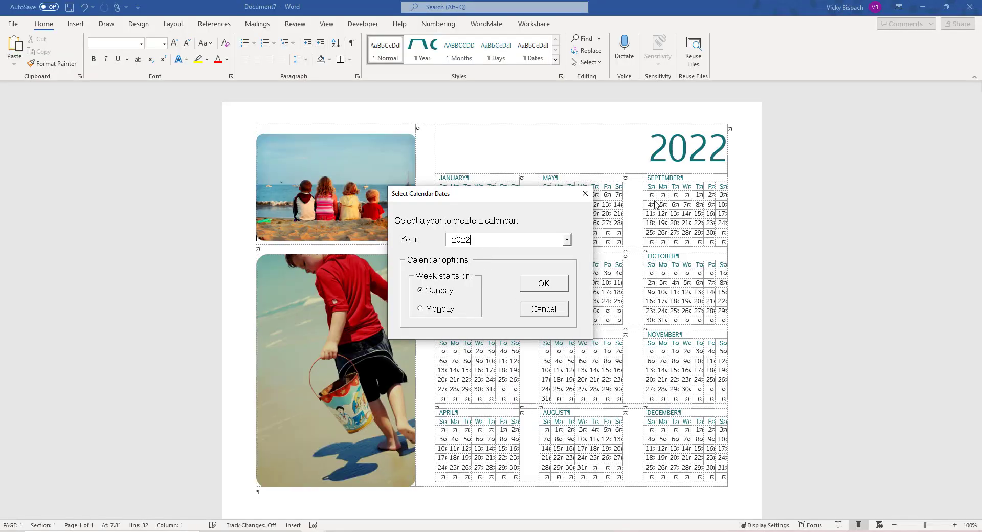
Make the 2022 calendar start weeks on Monday and apply the Yellow colour set.
click(435, 313)
click(560, 283)
click(599, 308)
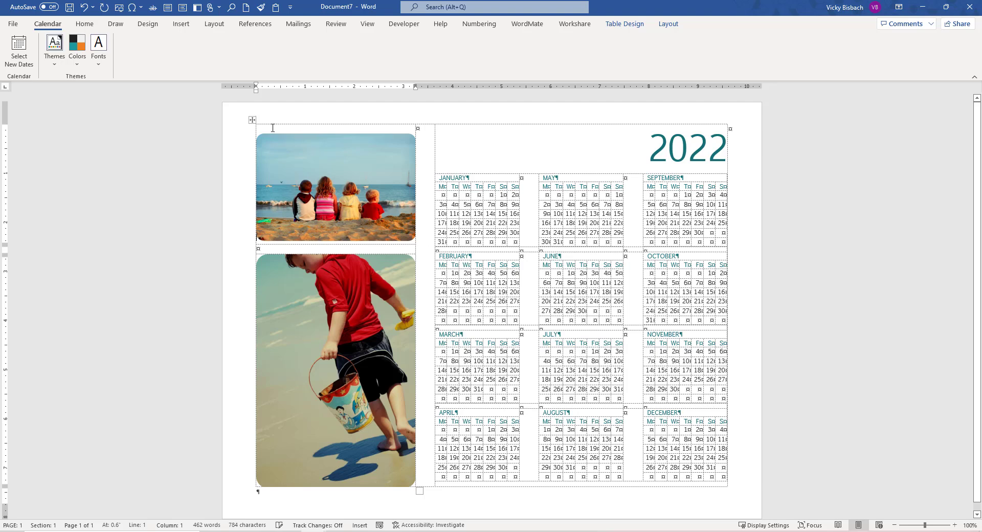
click(77, 55)
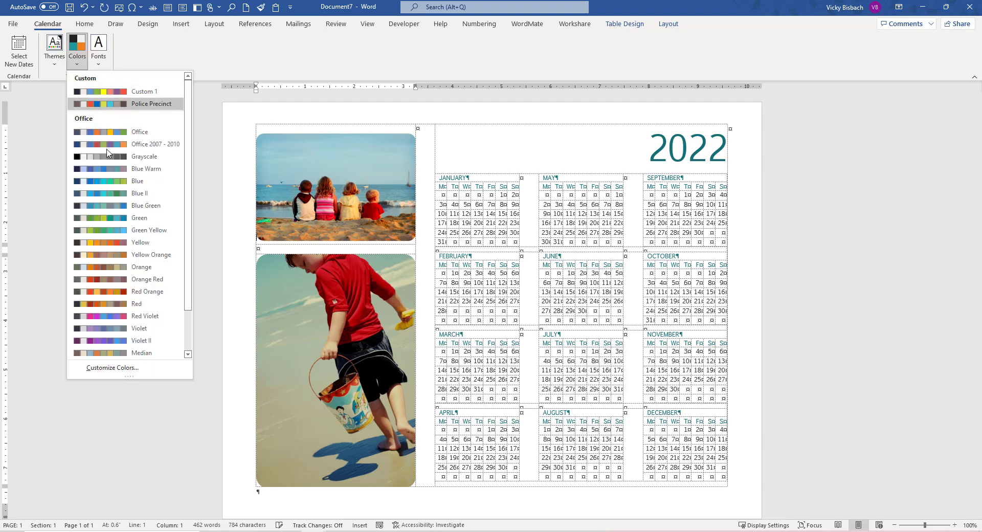
click(113, 243)
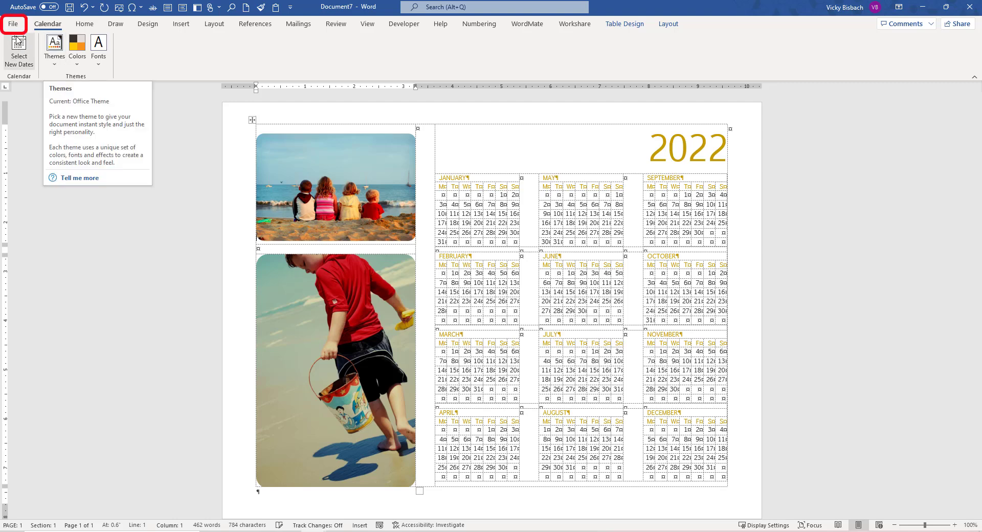
click(13, 23)
click(28, 71)
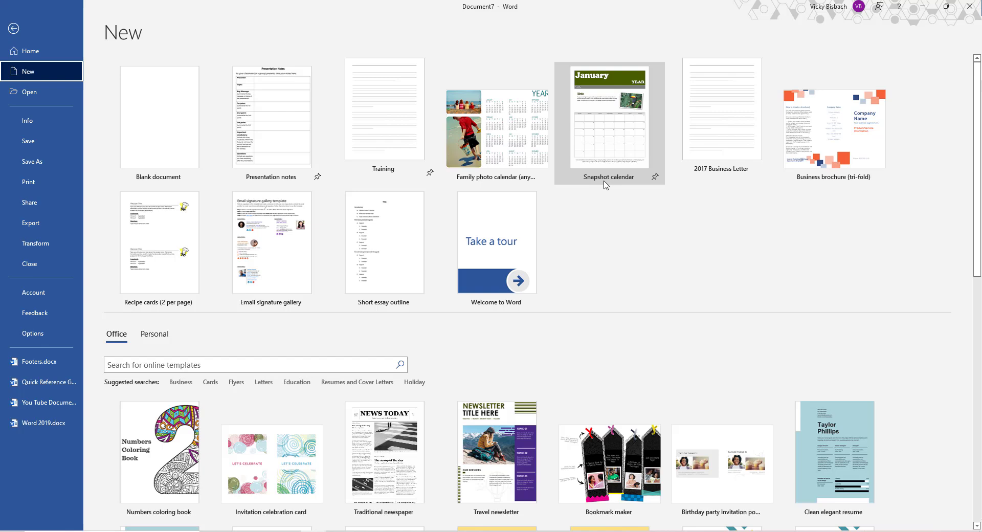
click(656, 178)
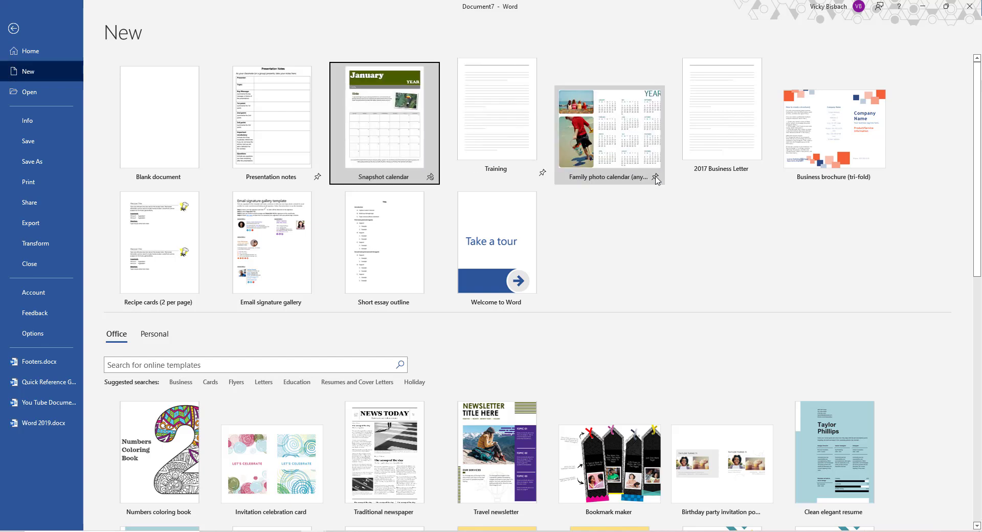
click(430, 177)
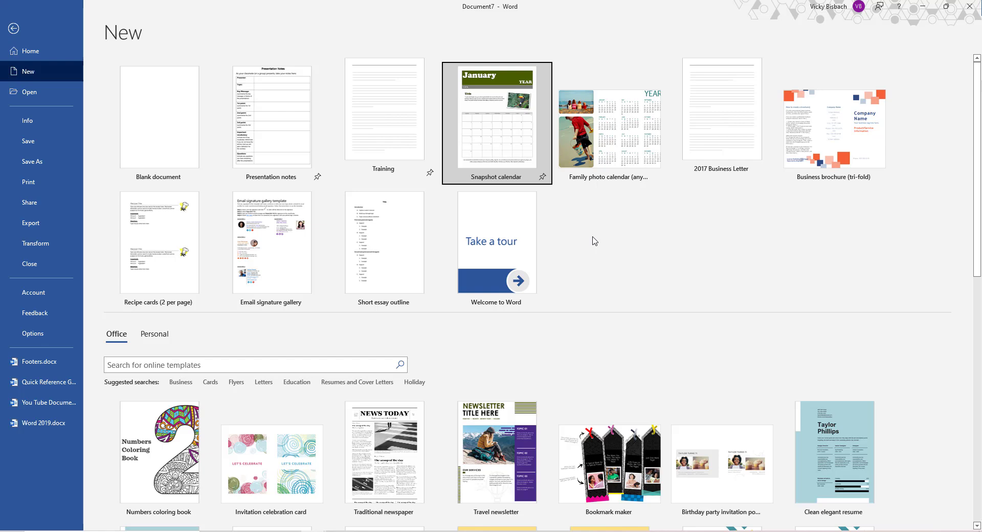
click(14, 29)
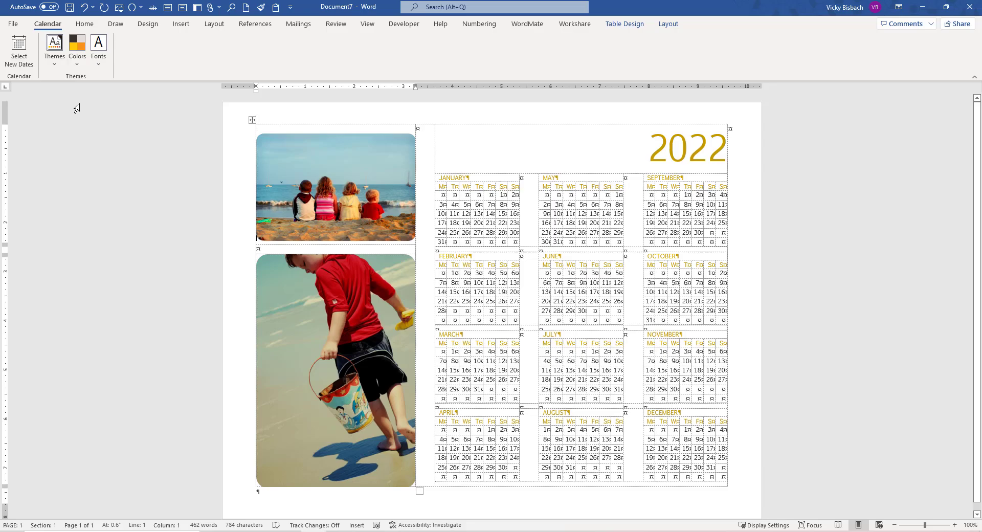
Search the online templates for 'academic calend' from File > New.
click(13, 25)
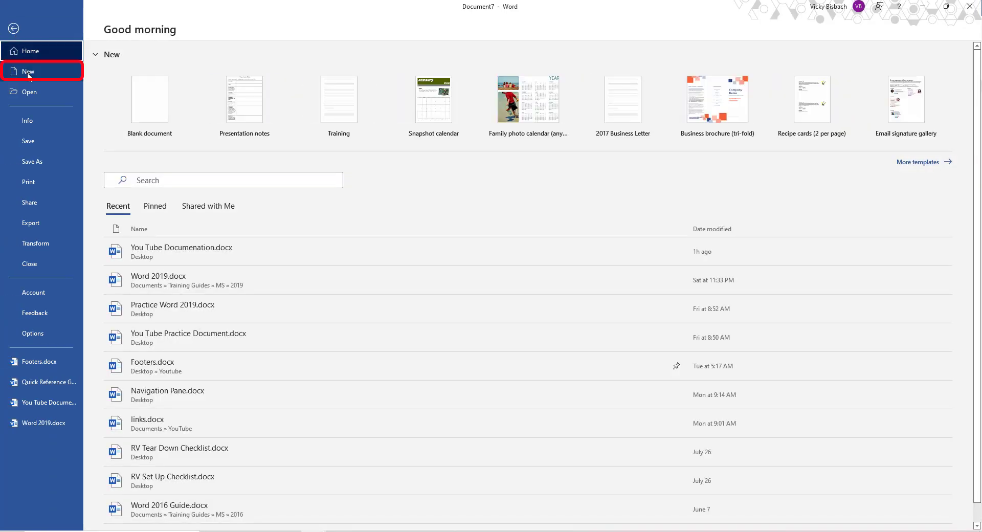
click(28, 73)
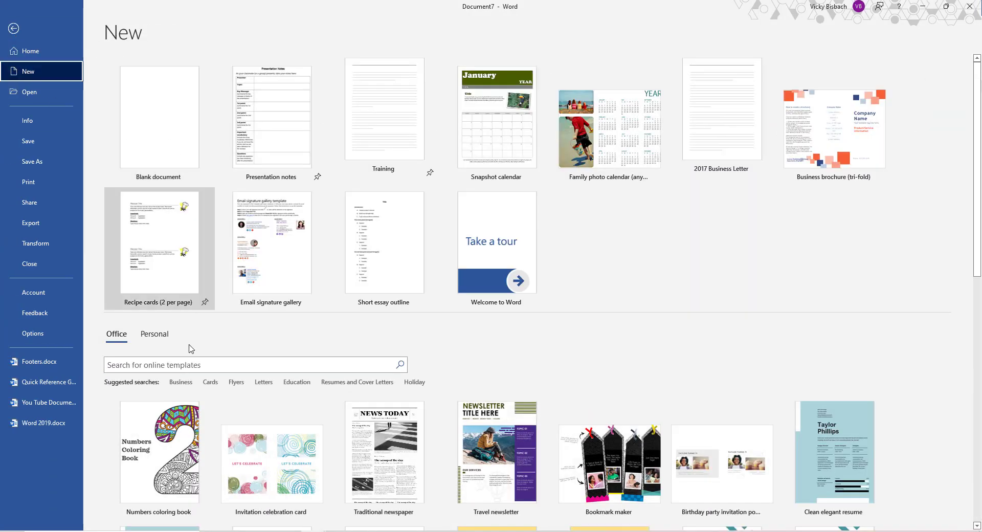
click(223, 367)
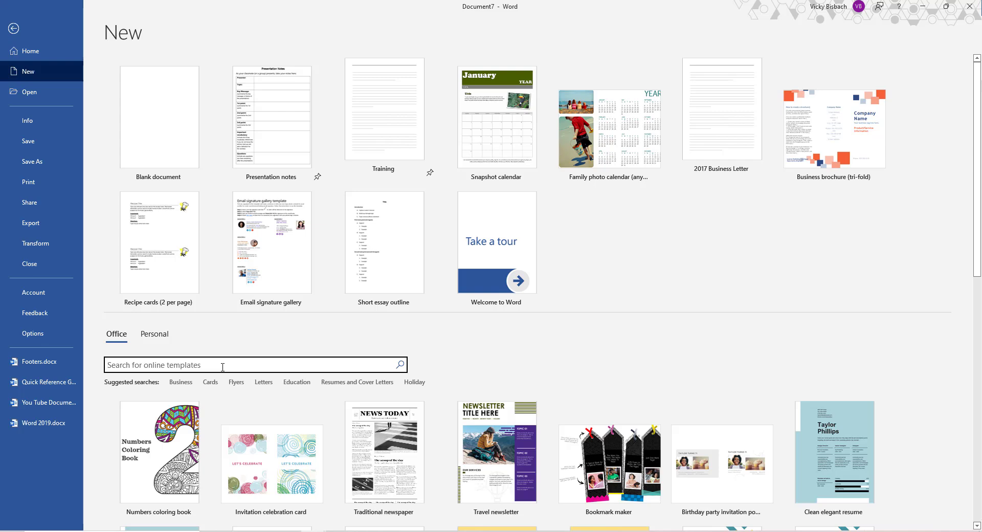
text(academic calendar)
key(Return)
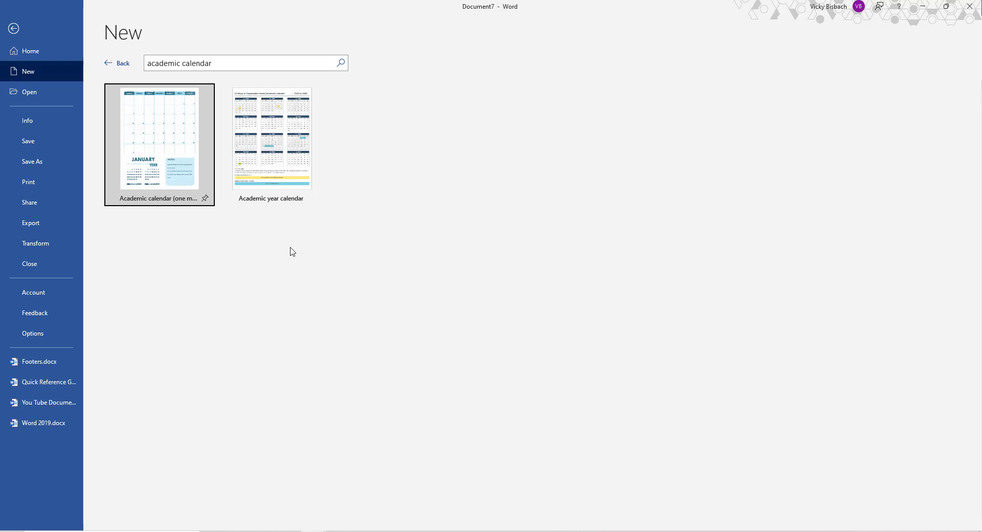
Create a document from the one-month Sunday-start Academic calendar, accepting August 2022.
click(180, 161)
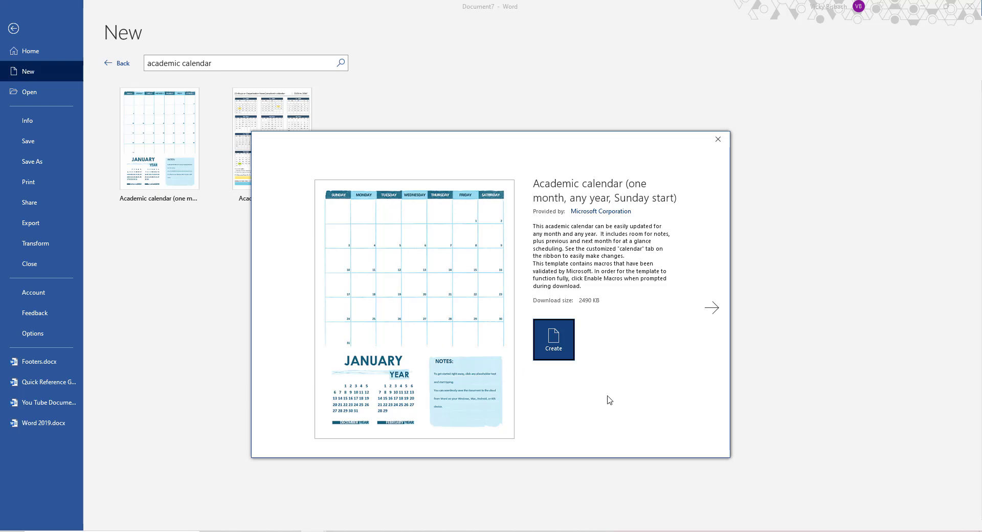
click(557, 333)
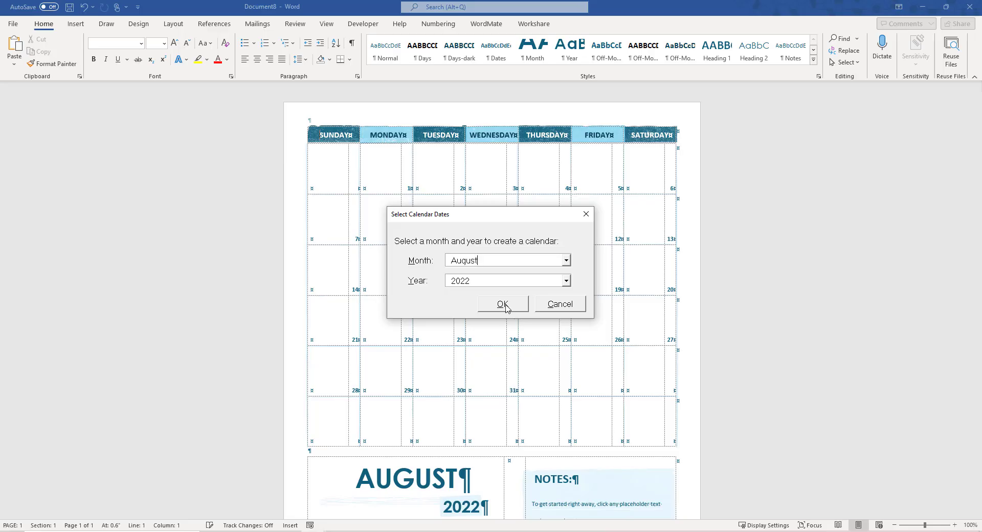
click(508, 305)
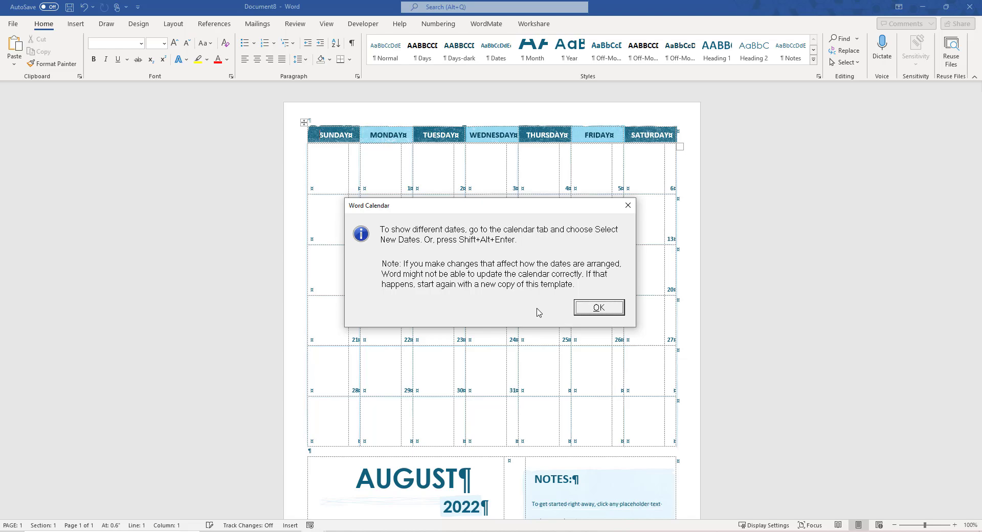
Dismiss the Word Calendar tip message on the August 2022 academic calendar.
click(598, 307)
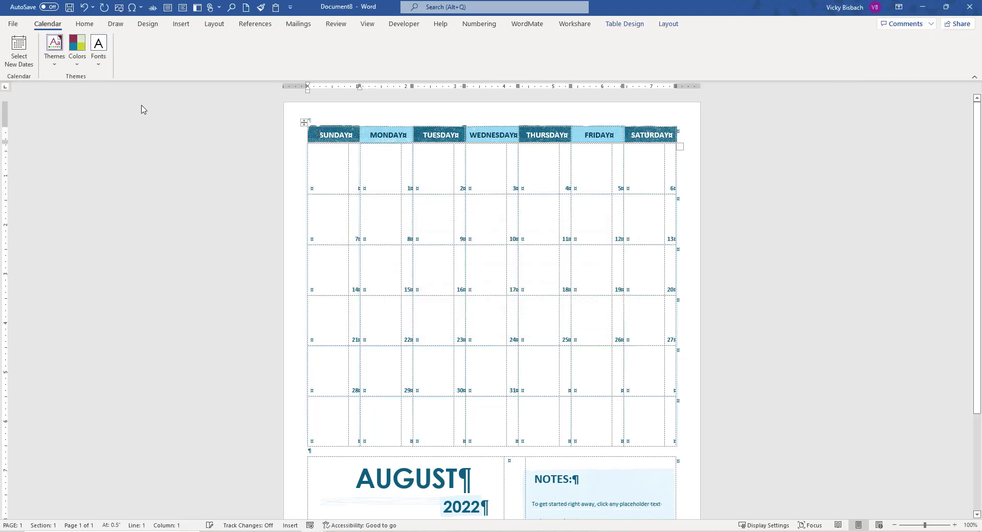